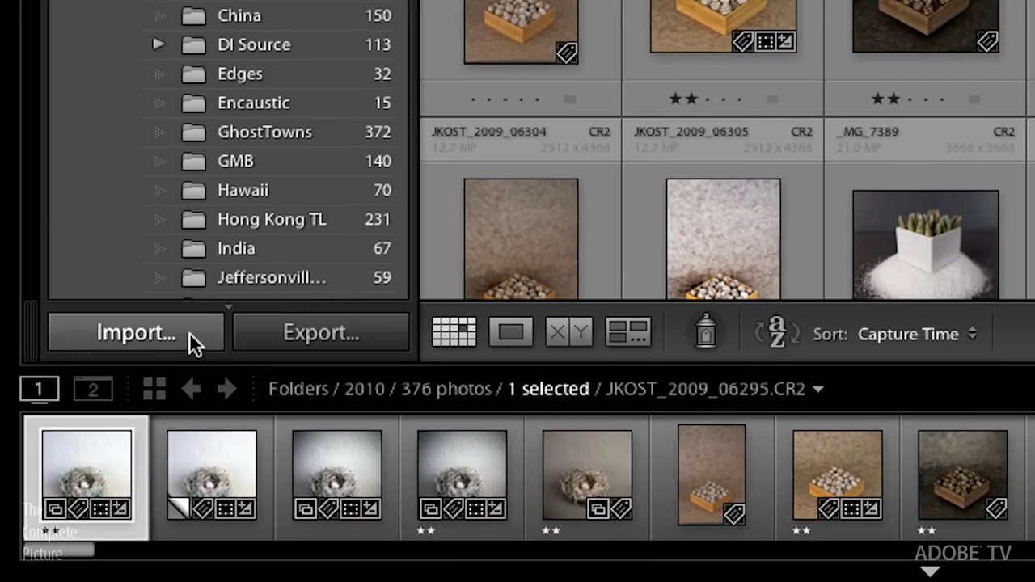
Set up an Add import from the Memphis folder with the PO Box © 2010 metadata preset.
{"action": "left_click", "coordinate": [186, 339]}
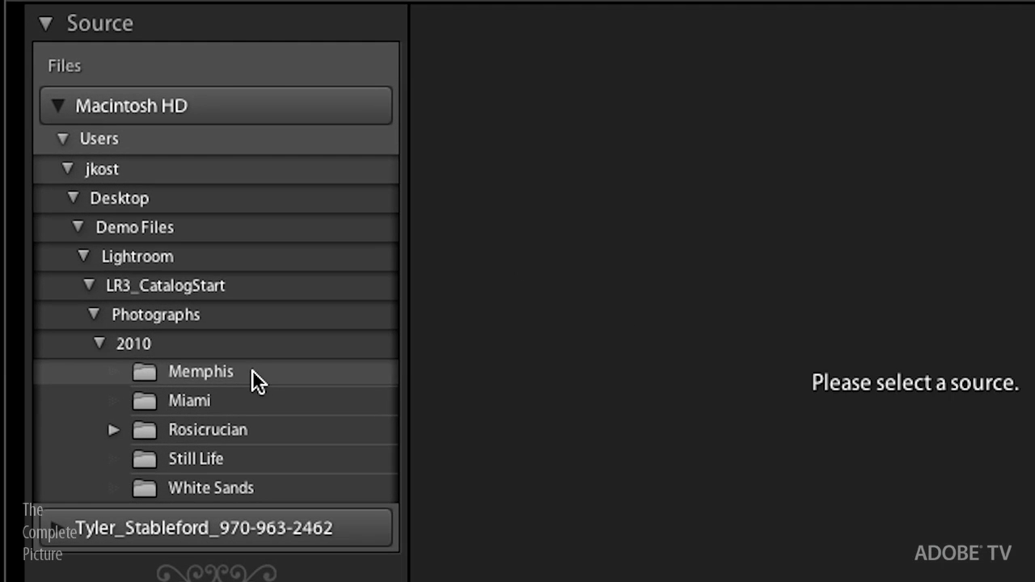
{"action": "left_click", "coordinate": [180, 253]}
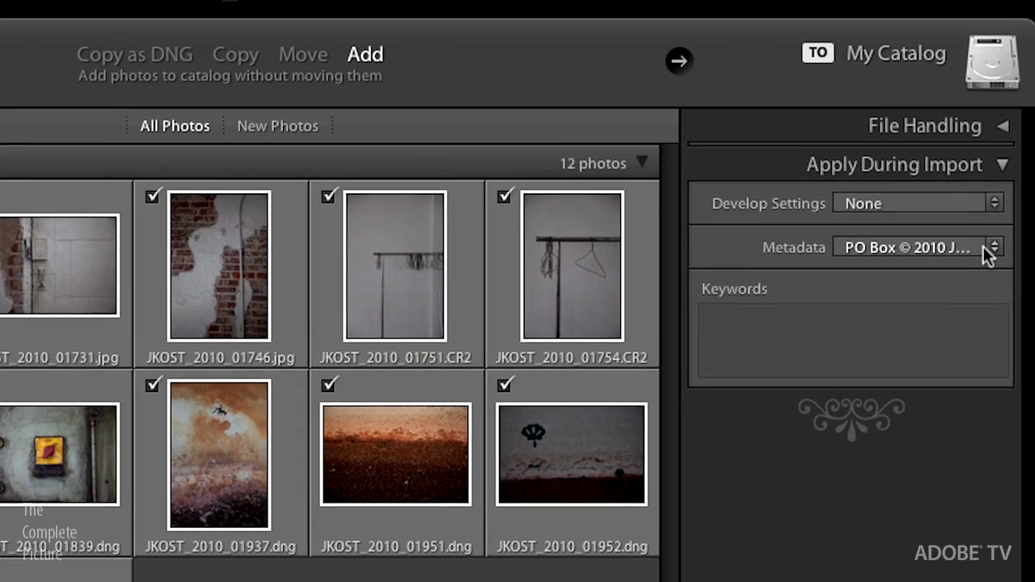
{"action": "left_click", "coordinate": [982, 248]}
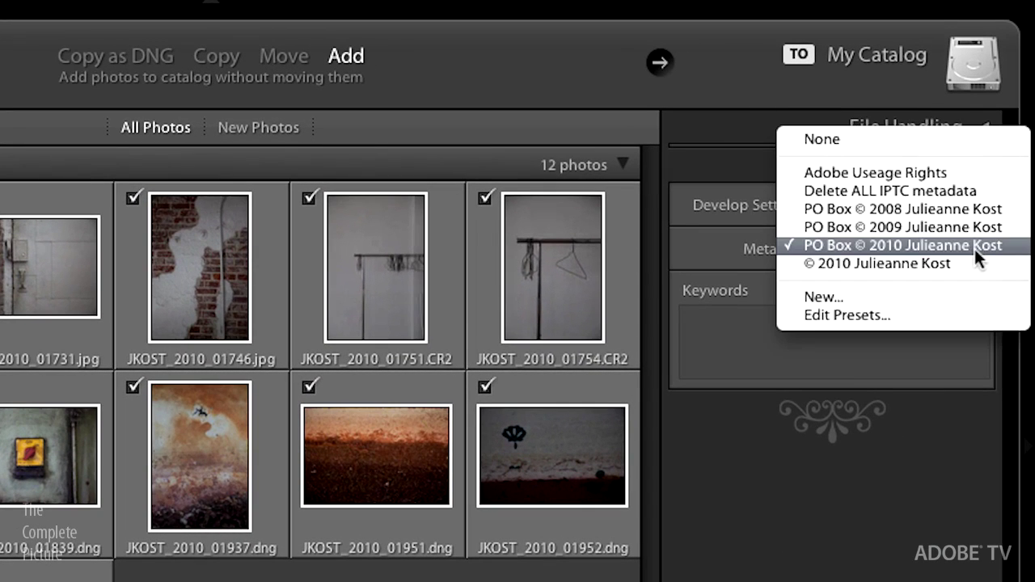
{"action": "left_click", "coordinate": [974, 246]}
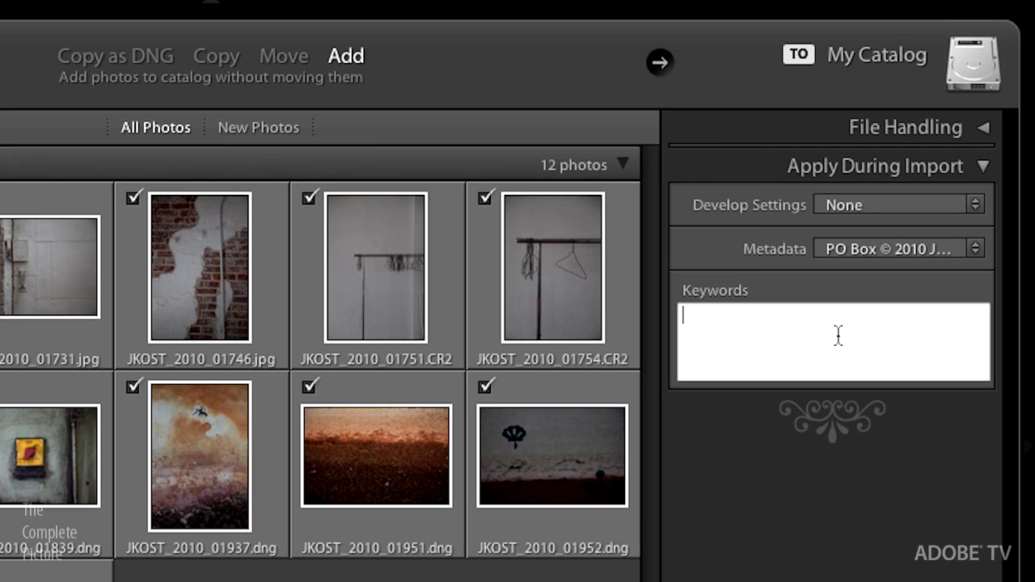
Add the keyword Memphis and import the 12 photos into the catalog.
{"action": "left_click", "coordinate": [838, 338]}
{"action": "type", "text": "Mep"}
{"action": "type", "text": "mphis"}
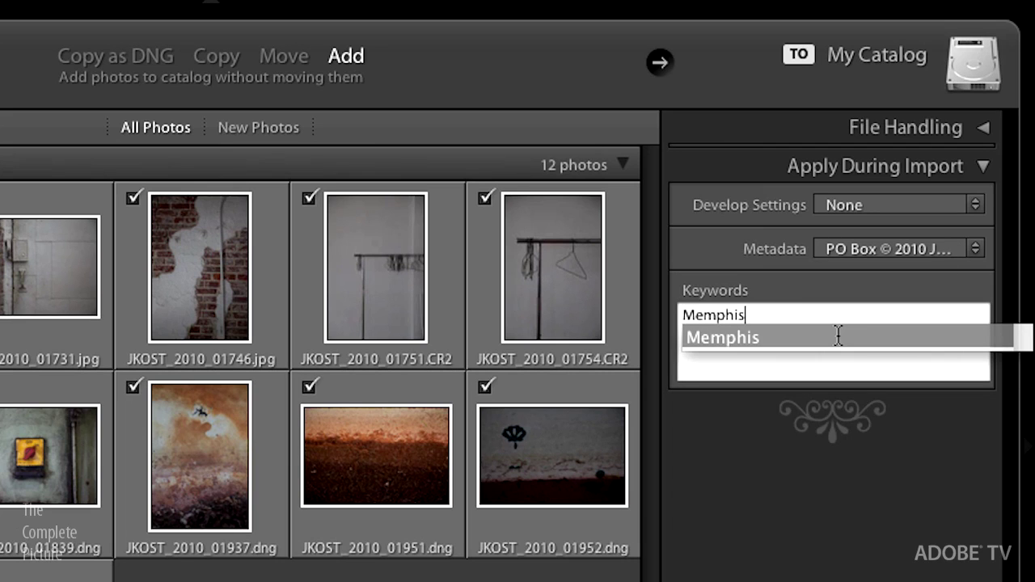
{"action": "left_click", "coordinate": [838, 338]}
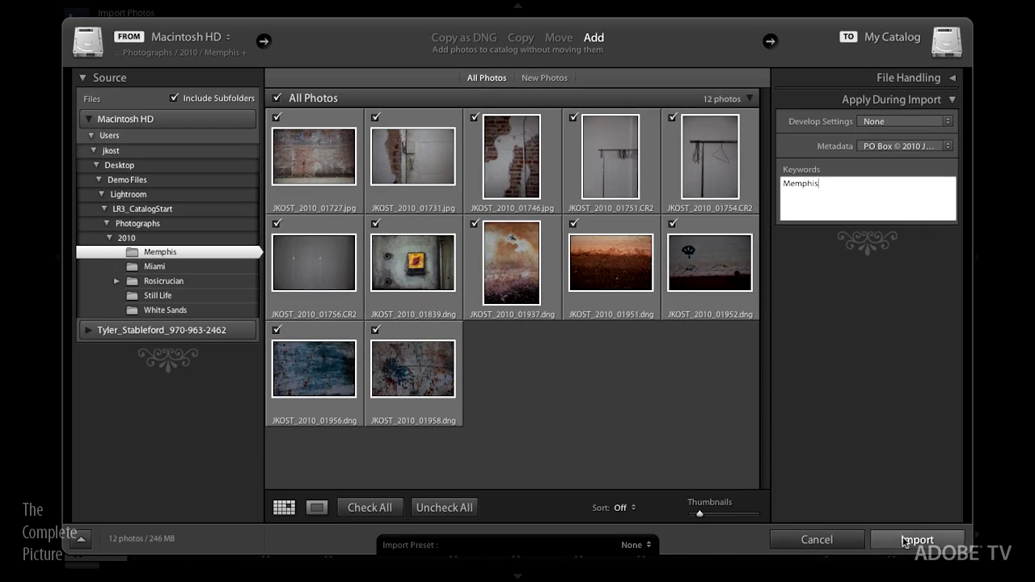
{"action": "left_click", "coordinate": [916, 540]}
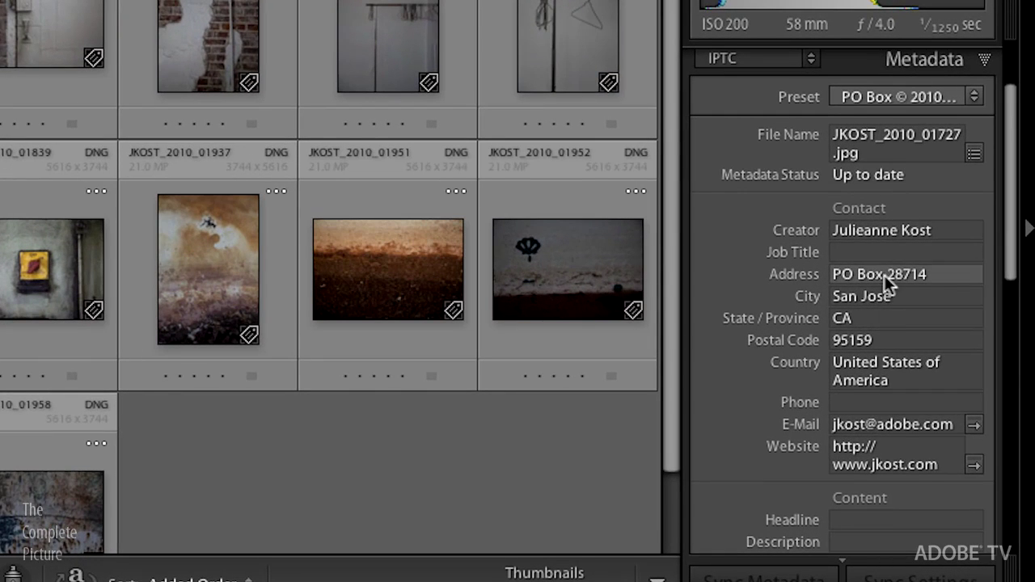
Show the Keywording panel to check the Memphis keyword, then rate three selected photos one star.
{"action": "scroll", "coordinate": [1005, 95], "scroll_direction": "up", "scroll_amount": 3}
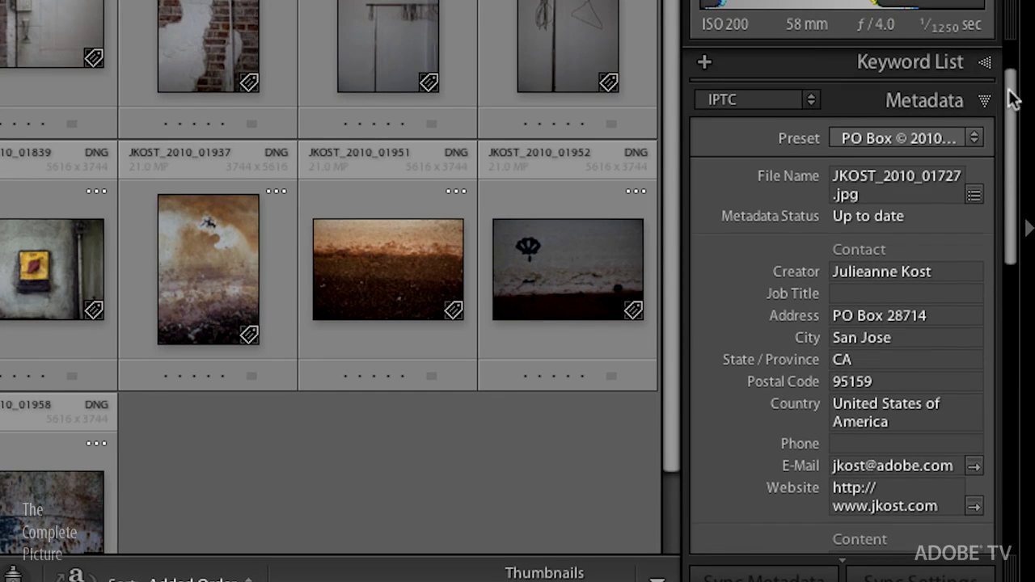
{"action": "left_click", "coordinate": [950, 98]}
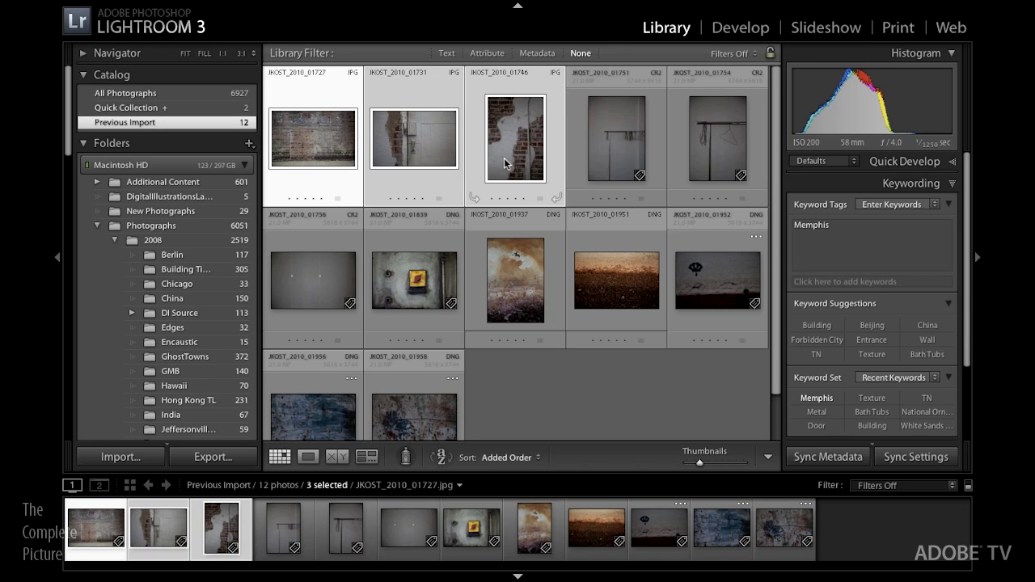
{"action": "key", "text": "1"}
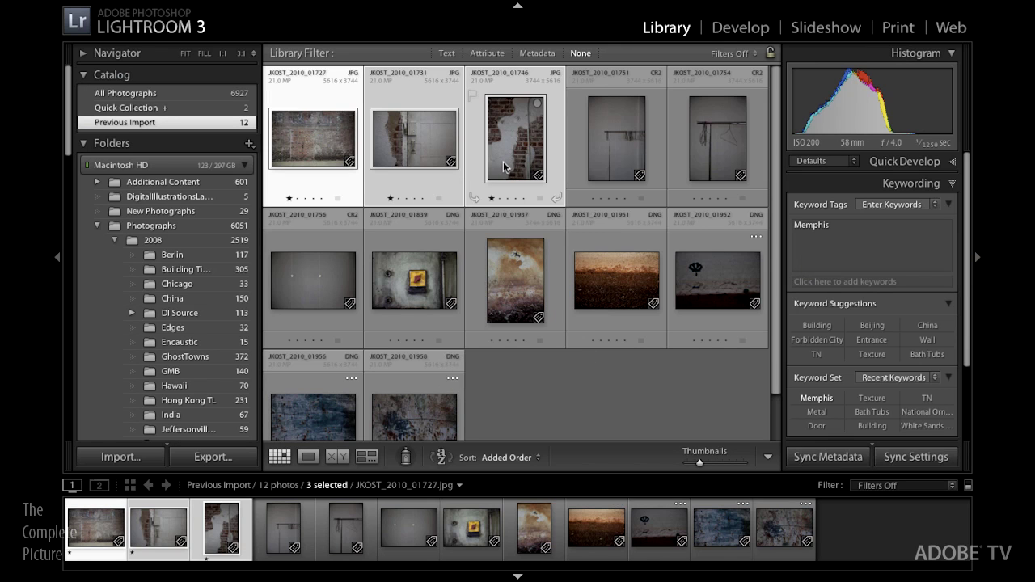
Give photos JKOST_2010_01751–01756 a yellow label and flag switch photo 01839 as a pick.
{"action": "left_click", "coordinate": [612, 150]}
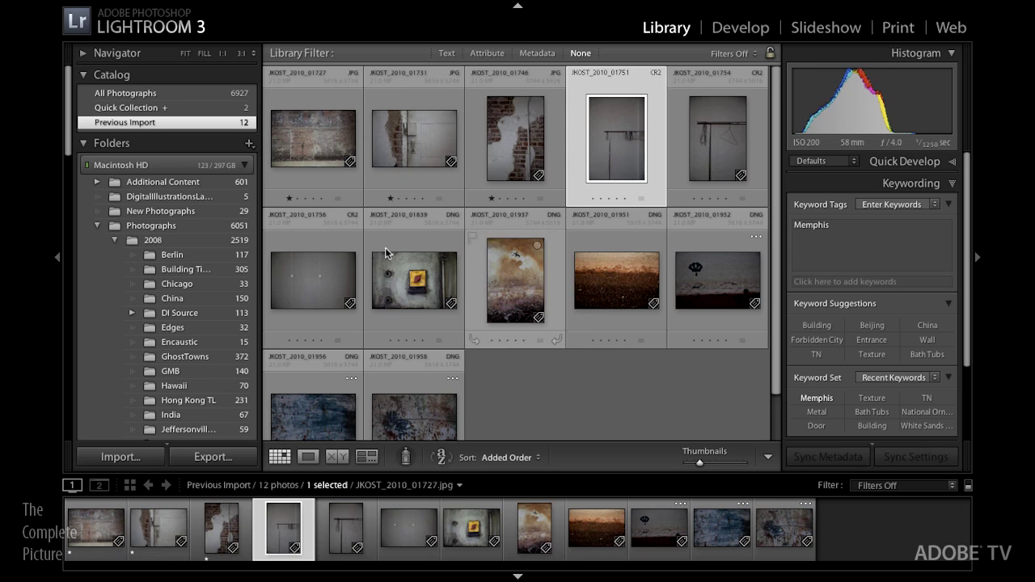
{"action": "left_click", "coordinate": [307, 296], "text": "shift"}
{"action": "key", "text": "7"}
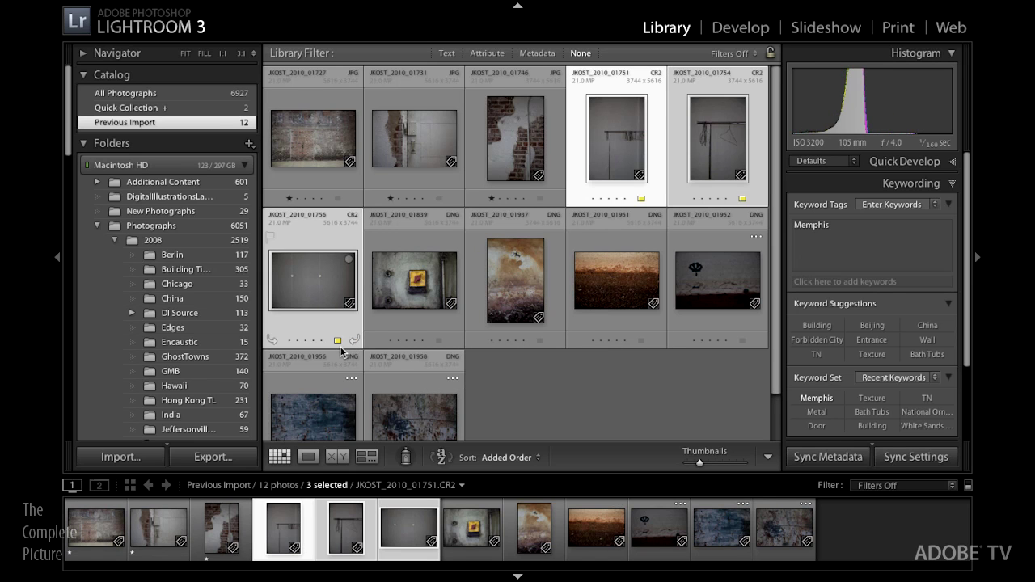
{"action": "left_click", "coordinate": [416, 284]}
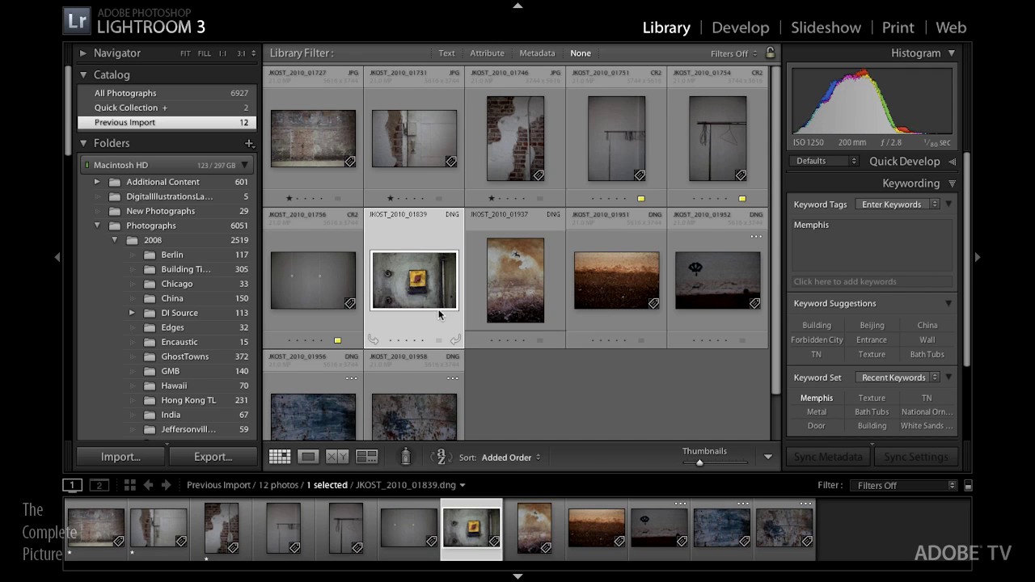
{"action": "key", "text": "p"}
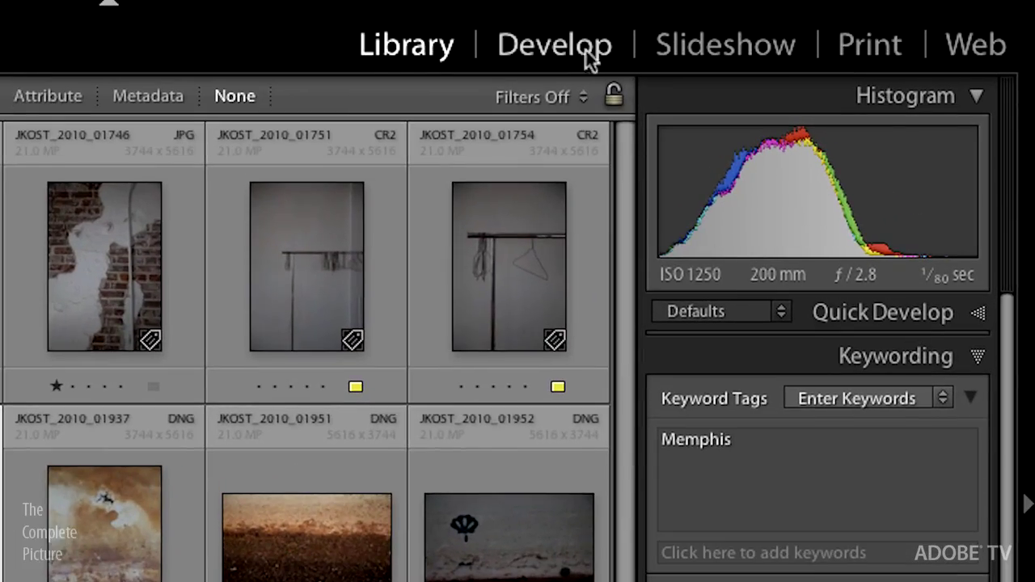
{"action": "left_click", "coordinate": [756, 29]}
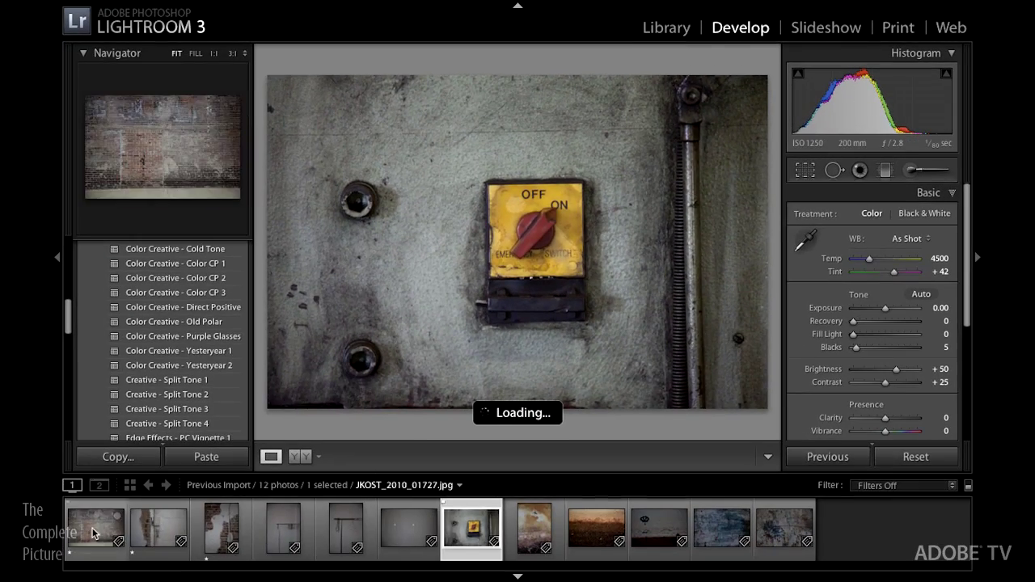
With Auto Sync on, apply Color Creative - Direct Positive to the three brick-wall photos.
{"action": "left_click", "coordinate": [94, 525]}
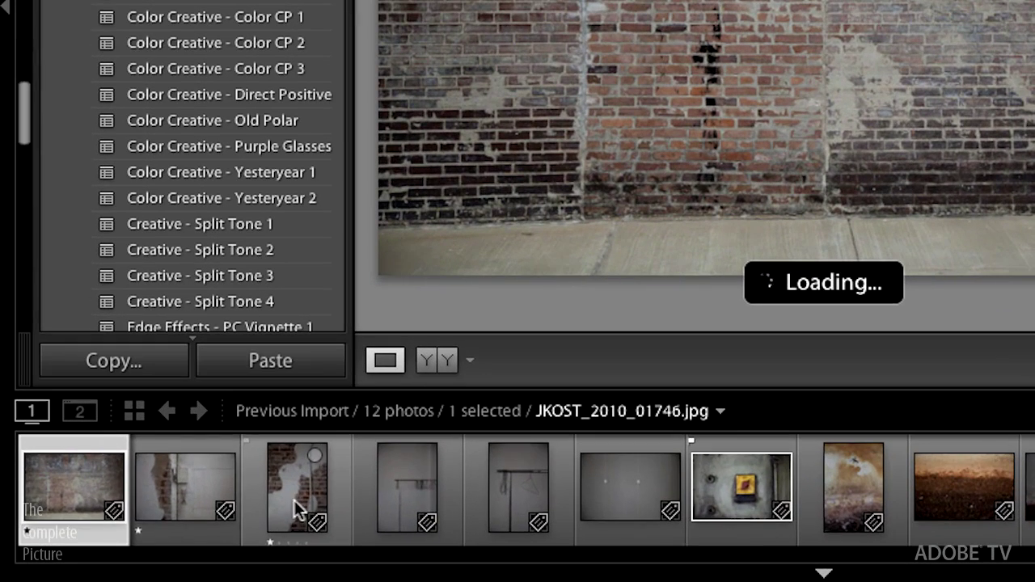
{"action": "left_click", "coordinate": [224, 542], "text": "shift"}
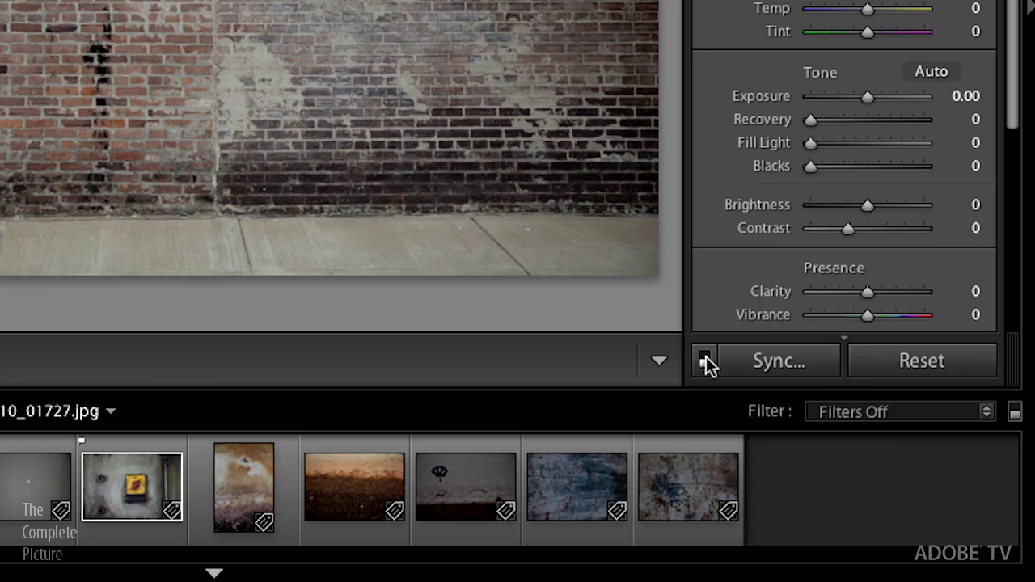
{"action": "left_click", "coordinate": [704, 361]}
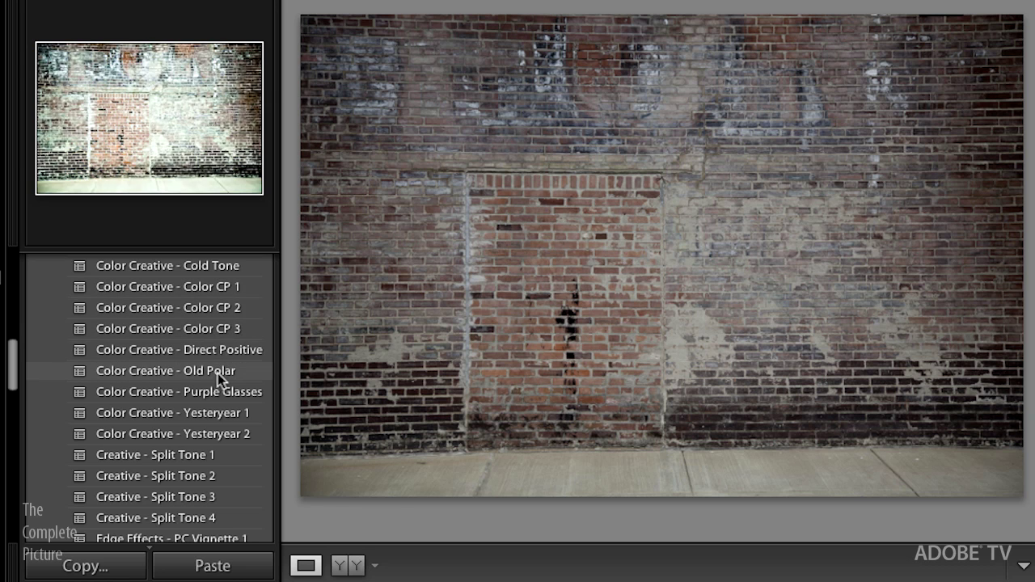
{"action": "left_click", "coordinate": [227, 349]}
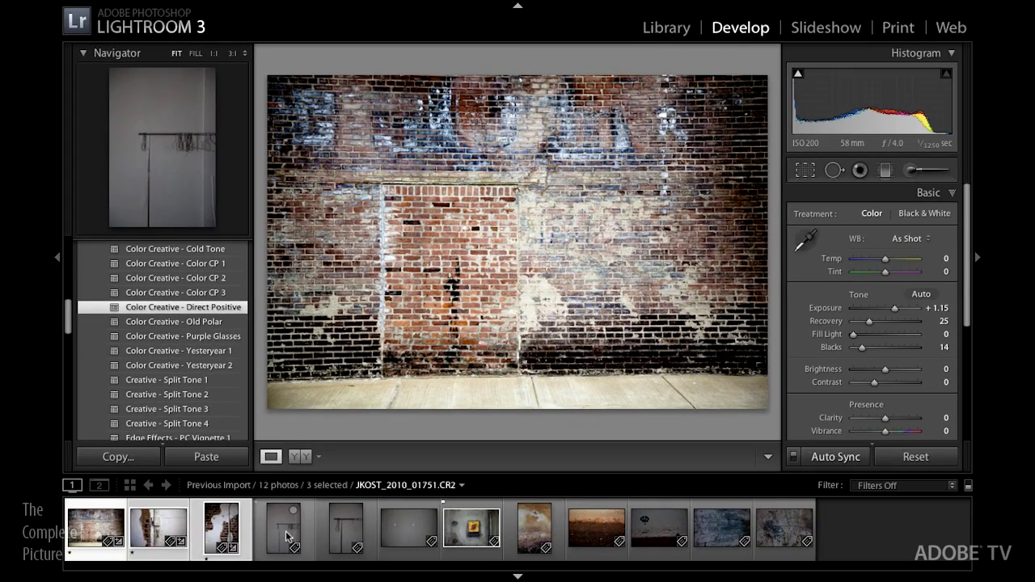
{"action": "left_click", "coordinate": [334, 581]}
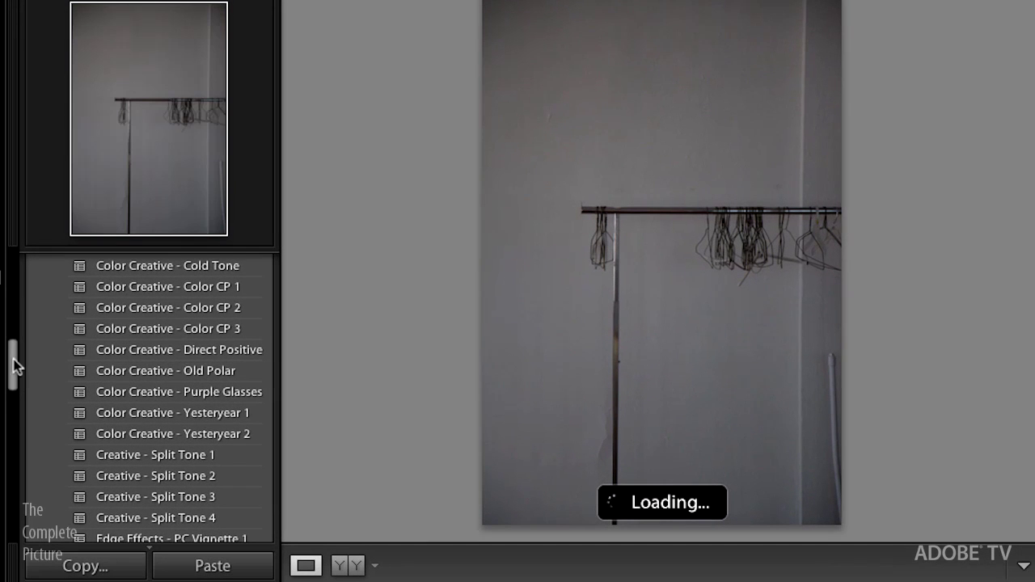
Try the Toning Green 20 preset, then settle on Color Creative - Aged Photo for the hanger photos.
{"action": "left_click_drag", "start_coordinate": [67, 316], "coordinate": [72, 328]}
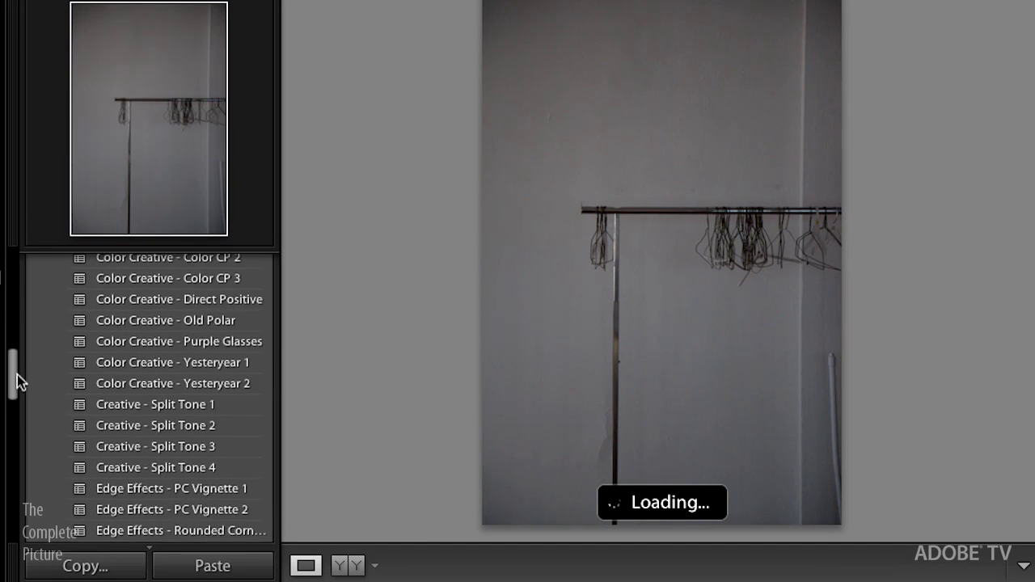
{"action": "scroll", "coordinate": [18, 382], "scroll_direction": "down", "scroll_amount": 4}
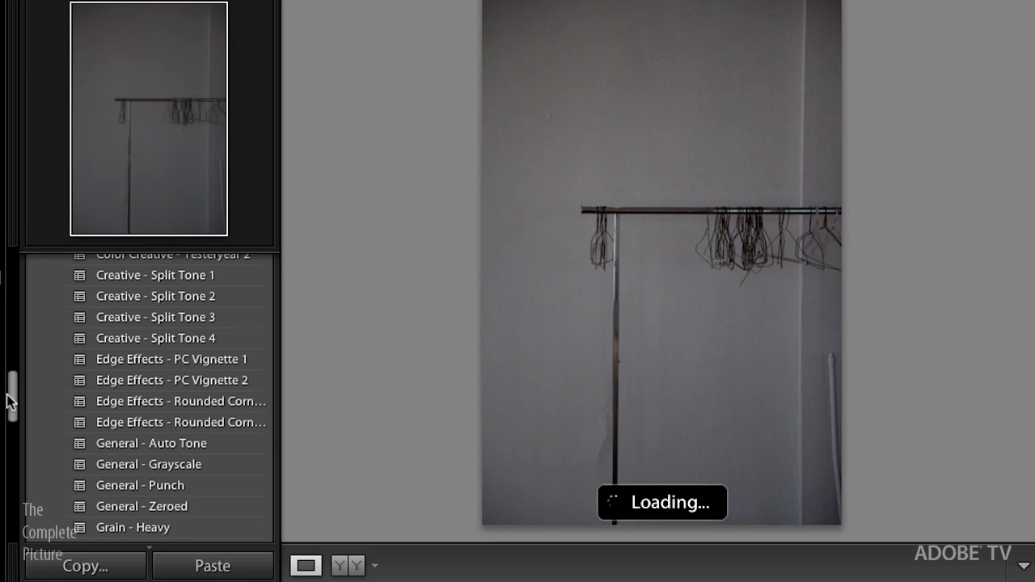
{"action": "left_click_drag", "start_coordinate": [11, 382], "coordinate": [18, 424]}
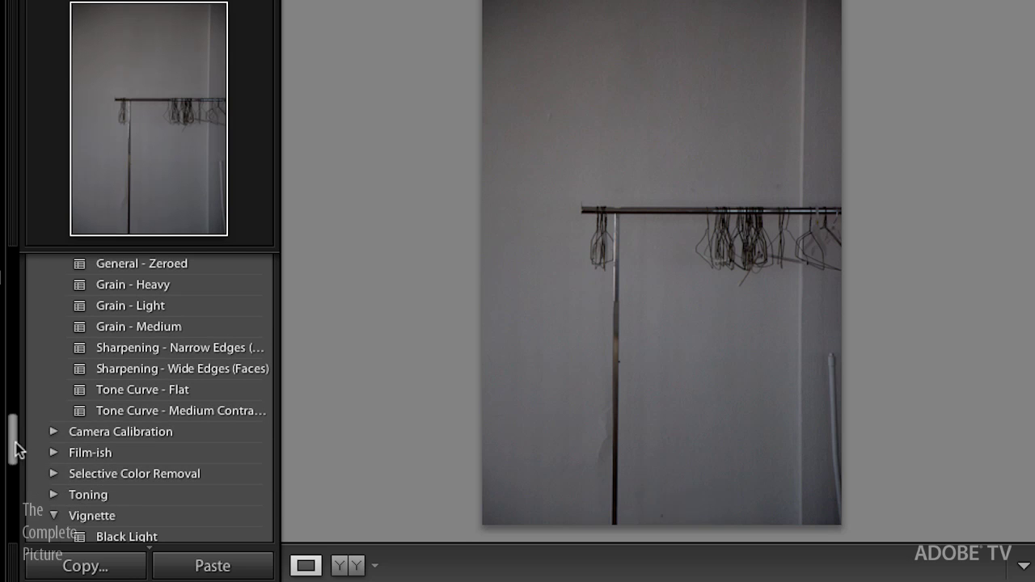
{"action": "left_click_drag", "start_coordinate": [16, 447], "coordinate": [13, 470]}
{"action": "left_click", "coordinate": [52, 374]}
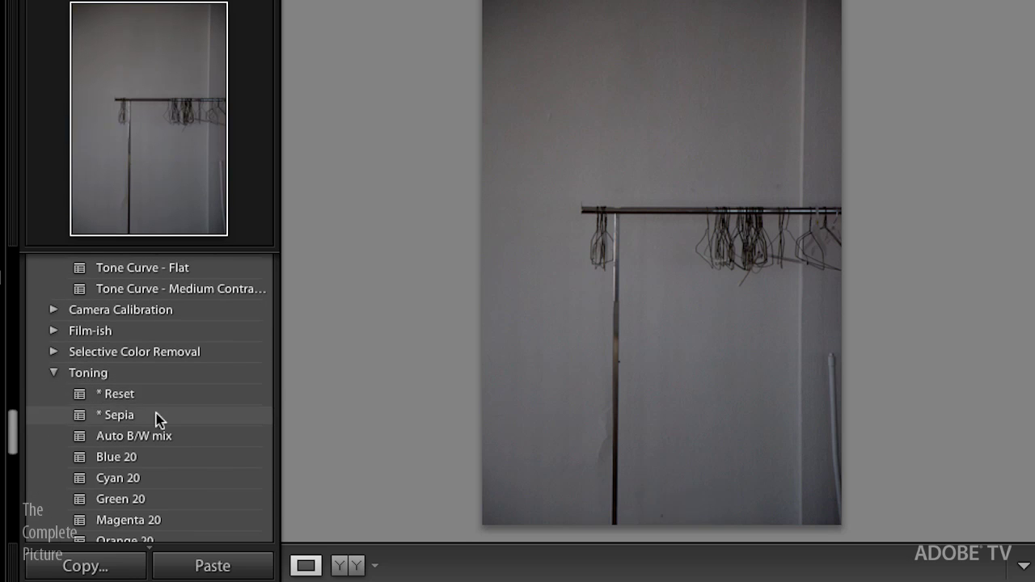
{"action": "left_click", "coordinate": [162, 496]}
{"action": "left_click_drag", "start_coordinate": [11, 423], "coordinate": [14, 339]}
{"action": "left_click", "coordinate": [142, 292]}
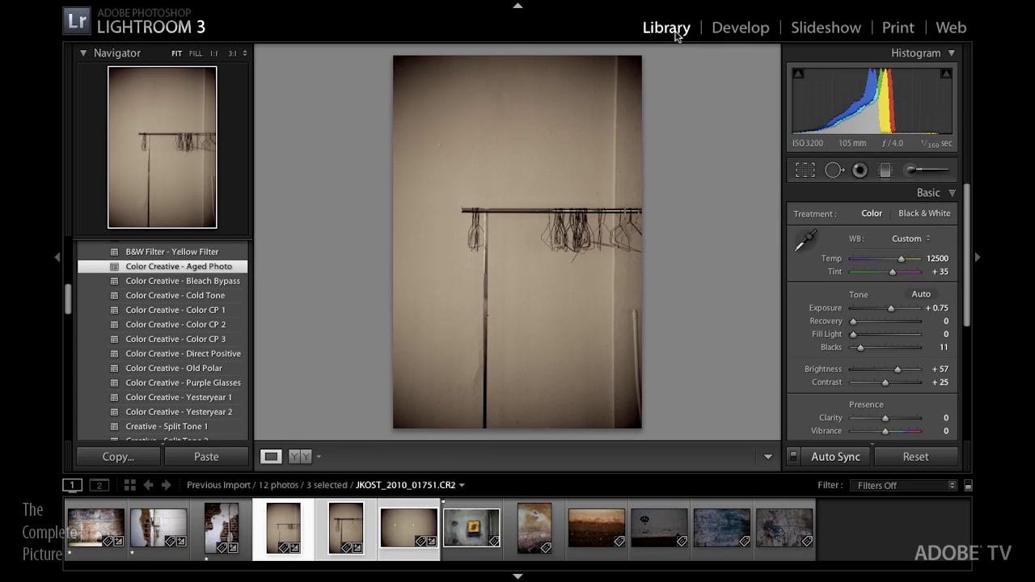
Show JKOST_2010_01727.jpg in Finder from the Library grid and bring Adobe Bridge forward.
{"action": "left_click", "coordinate": [674, 33]}
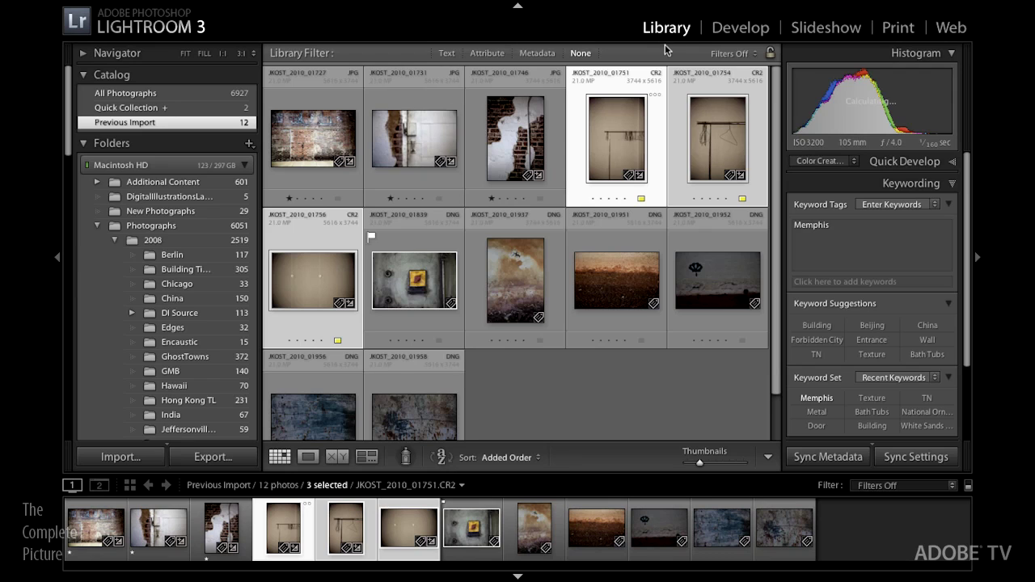
{"action": "left_click", "coordinate": [330, 138]}
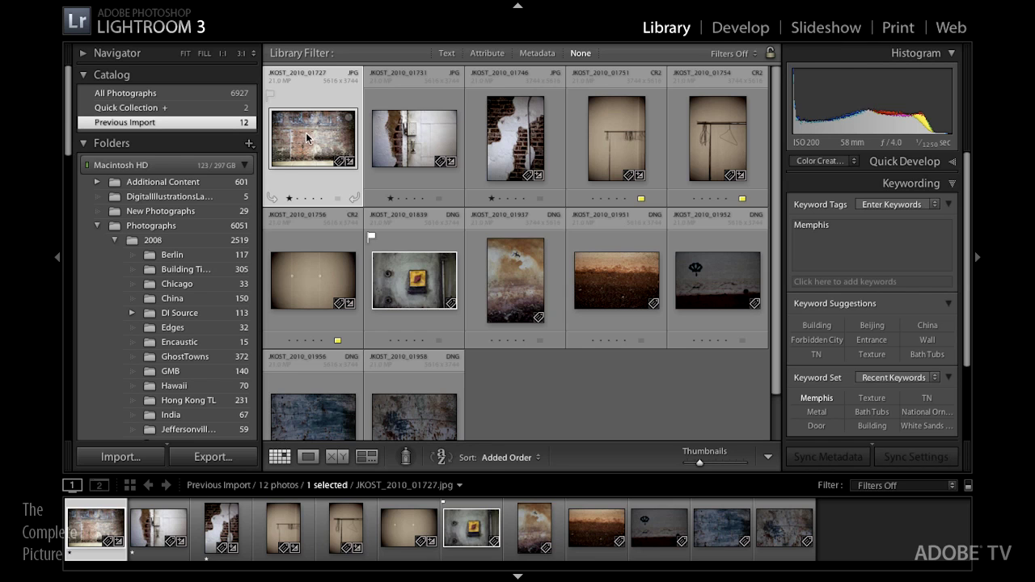
{"action": "right_click", "coordinate": [307, 139]}
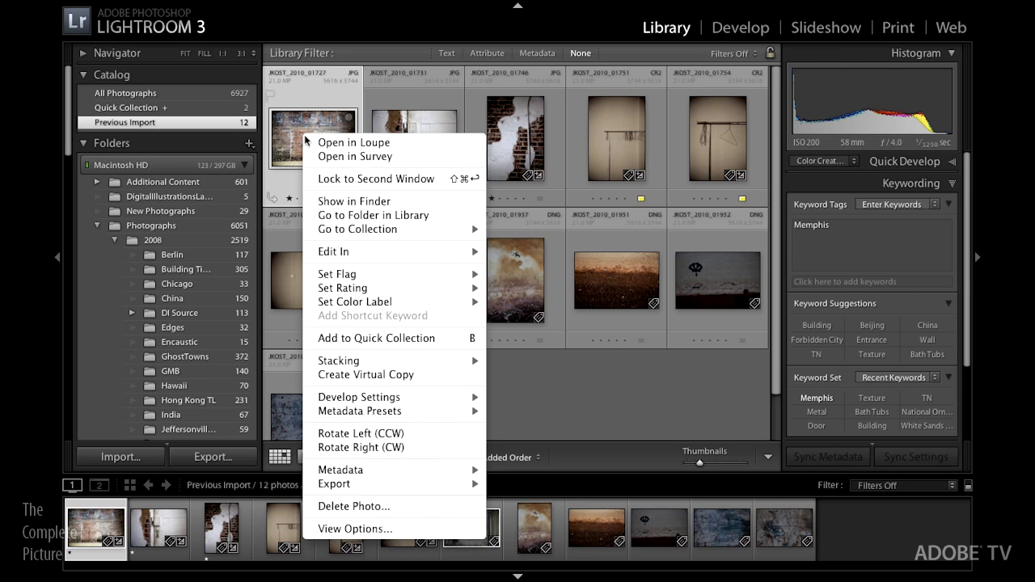
{"action": "left_click", "coordinate": [325, 202]}
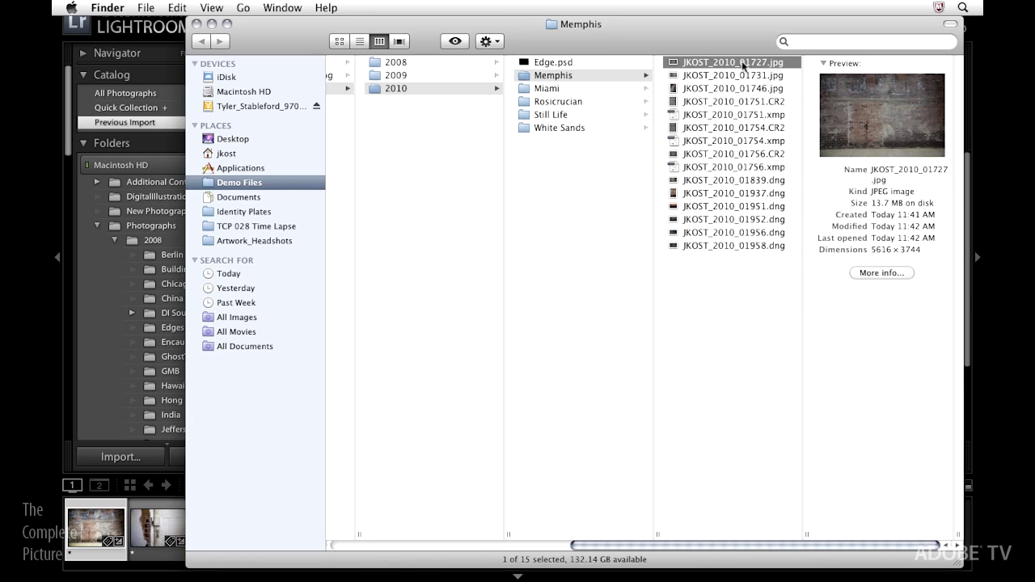
{"action": "mouse_move", "coordinate": [303, 566]}
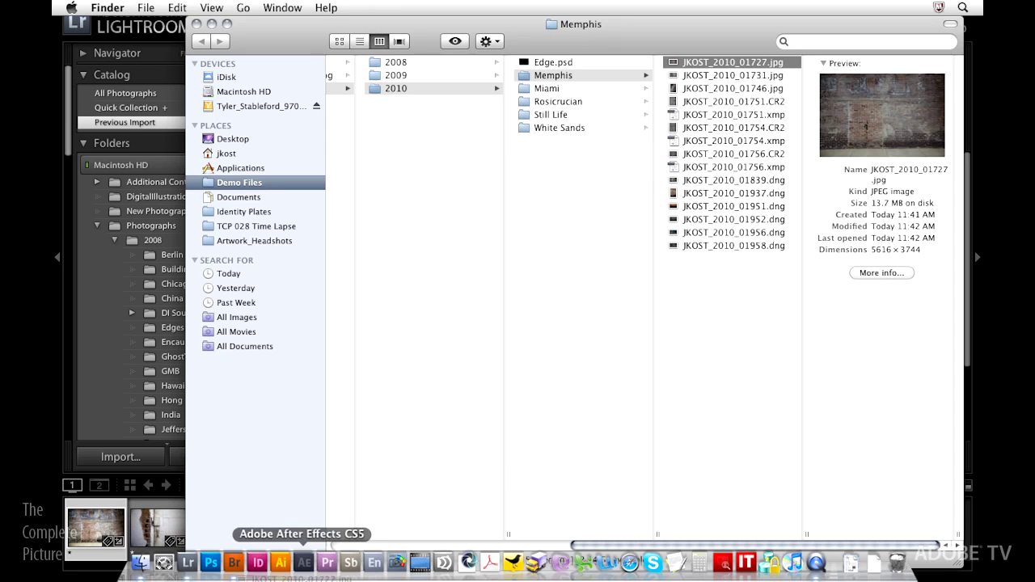
{"action": "left_click", "coordinate": [235, 563]}
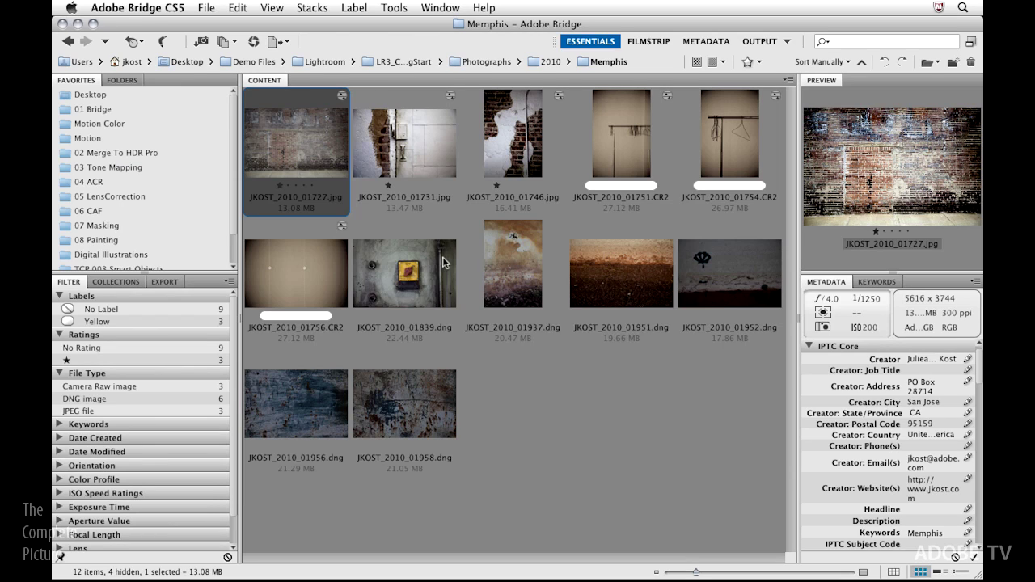
Return from Bridge to Lightroom after reviewing the Memphis thumbnails.
{"action": "key", "text": "super+Tab"}
{"action": "key", "text": "super+Tab"}
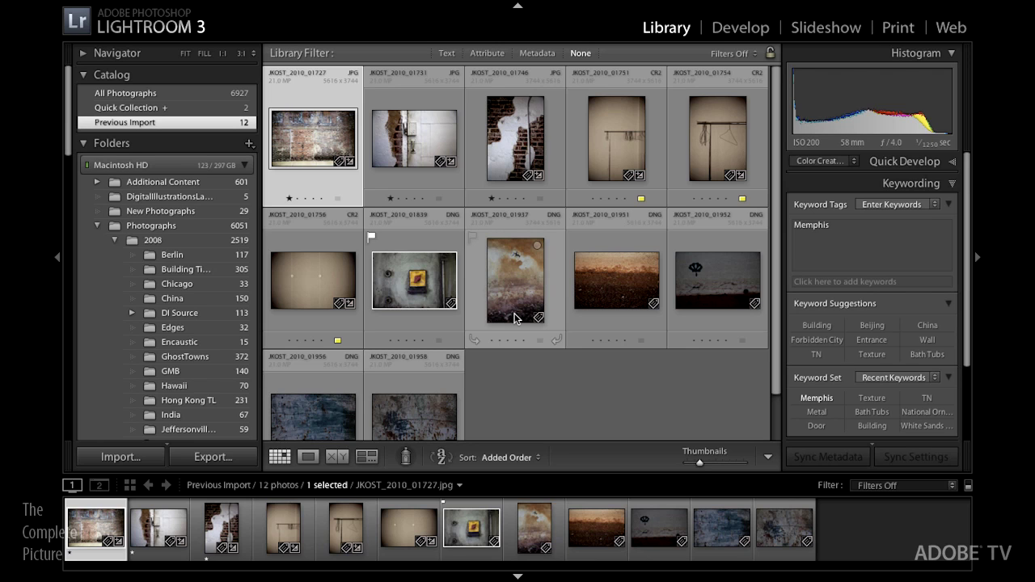
Select all 12 photos and save their metadata to file from the Metadata menu.
{"action": "key", "text": "super+a"}
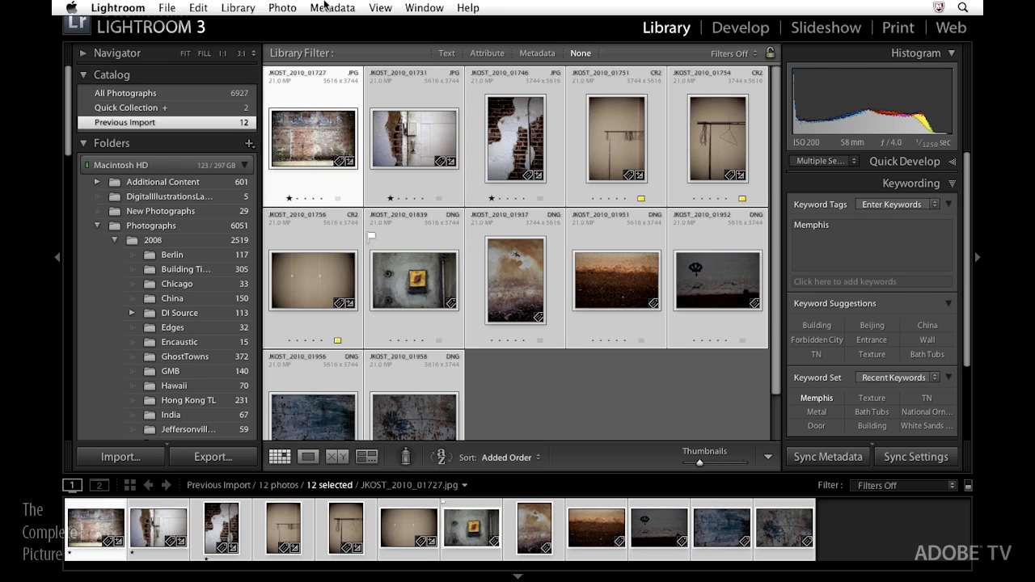
{"action": "left_click", "coordinate": [335, 6]}
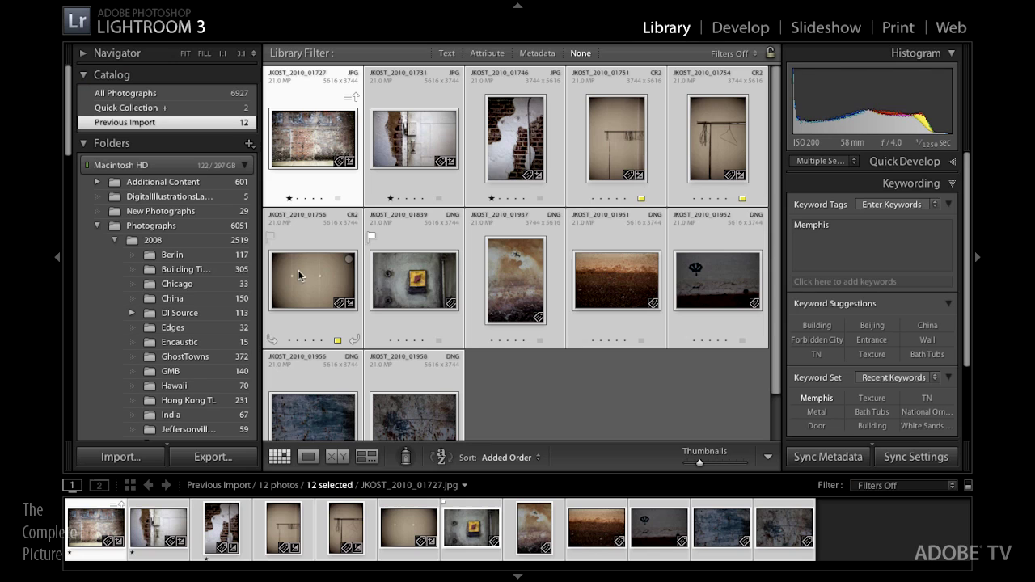
In Bridge, check JKOST_2010_01727.jpg's Keywords tab for the Memphis keyword.
{"action": "key", "text": "super+Tab"}
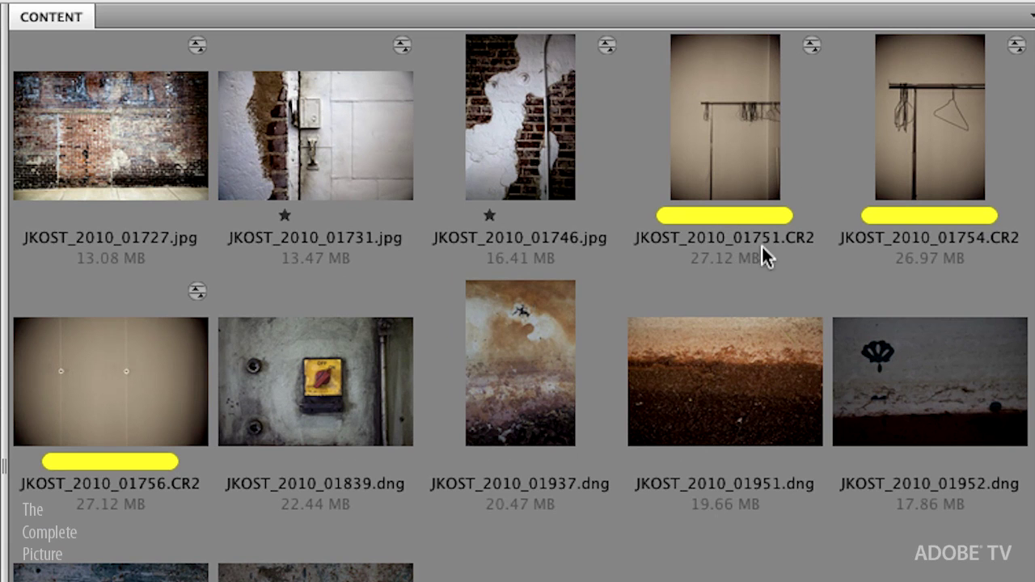
{"action": "left_click", "coordinate": [107, 141]}
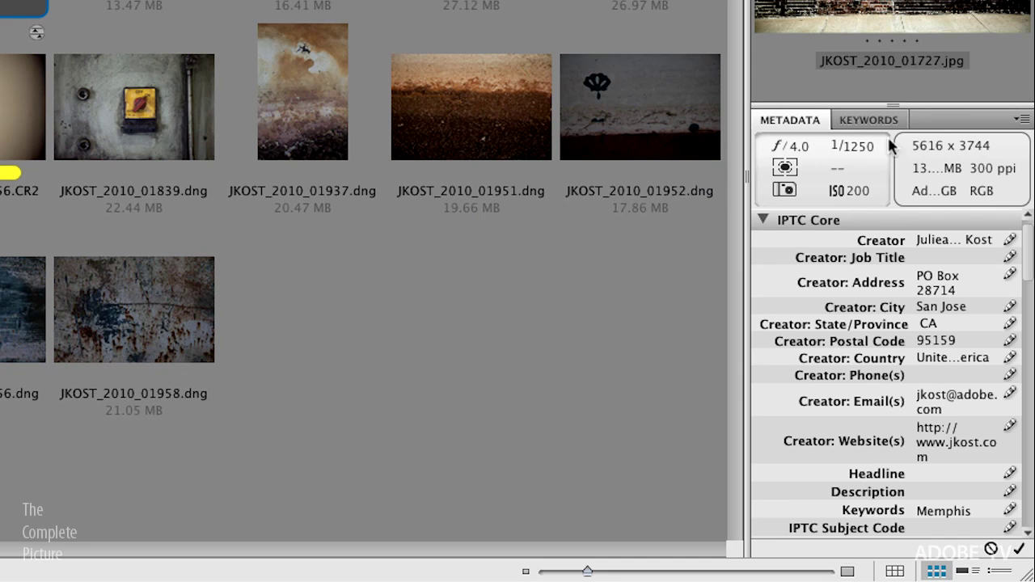
{"action": "left_click", "coordinate": [879, 123]}
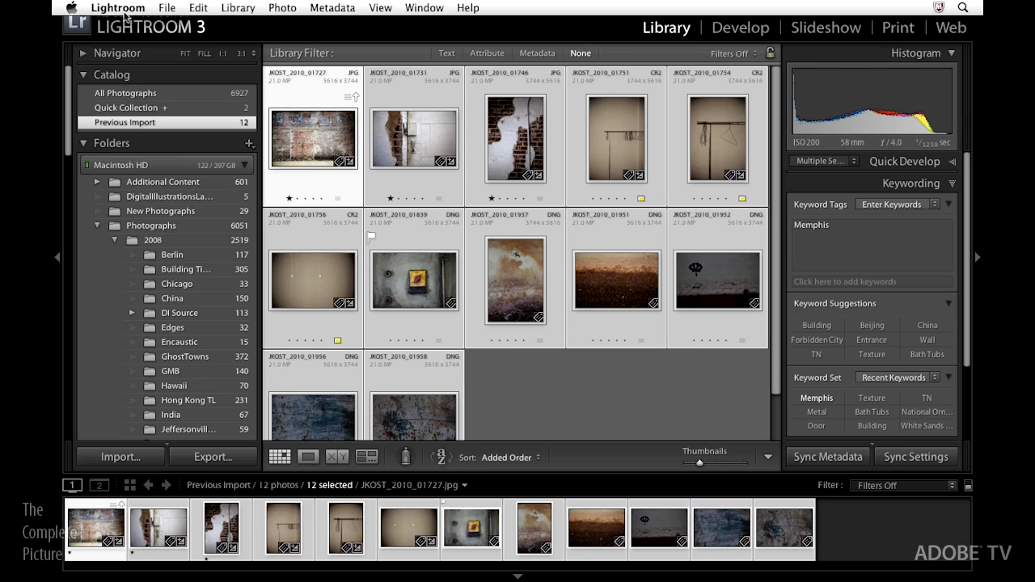
Enable Automatically write changes into XMP in Catalog Settings, then reveal the brick-wall photo's file in Finder.
{"action": "left_click", "coordinate": [127, 10]}
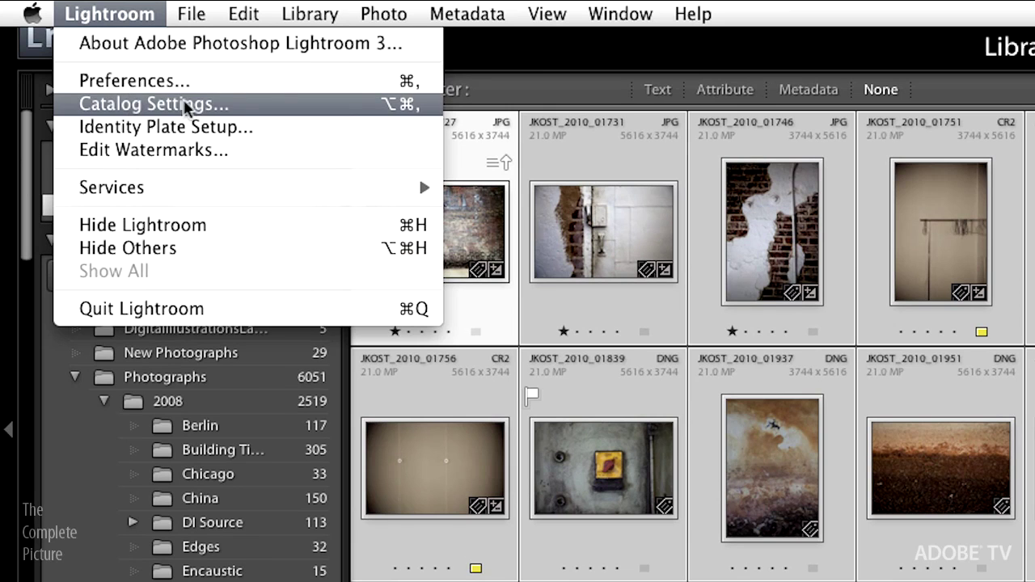
{"action": "left_click", "coordinate": [239, 113]}
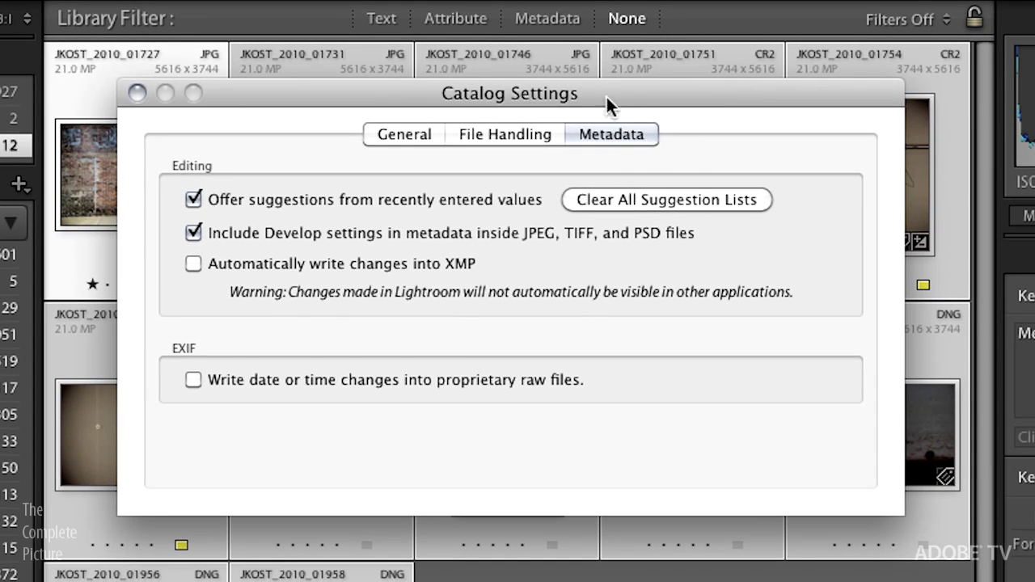
{"action": "left_click", "coordinate": [194, 266]}
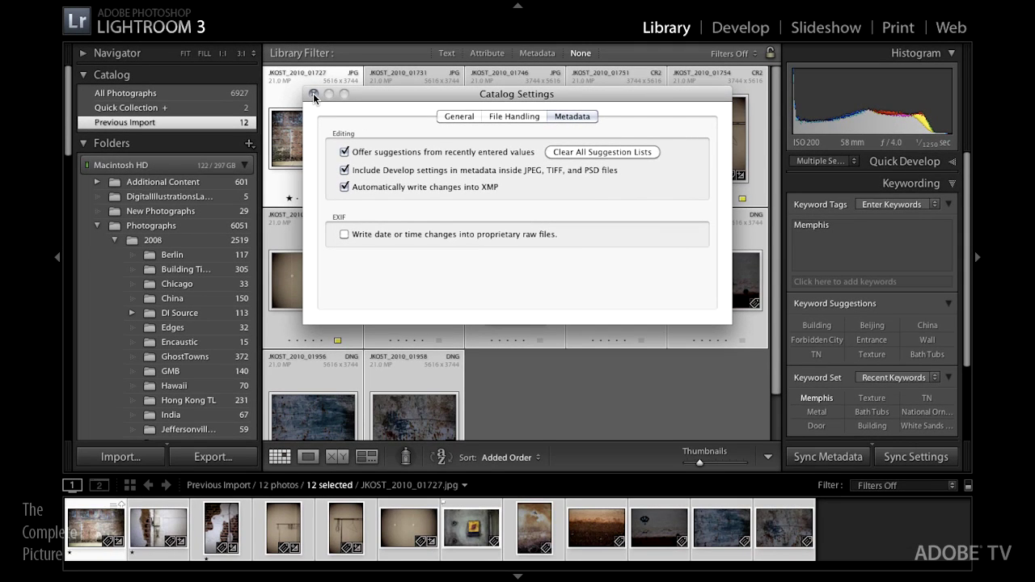
{"action": "left_click", "coordinate": [313, 95]}
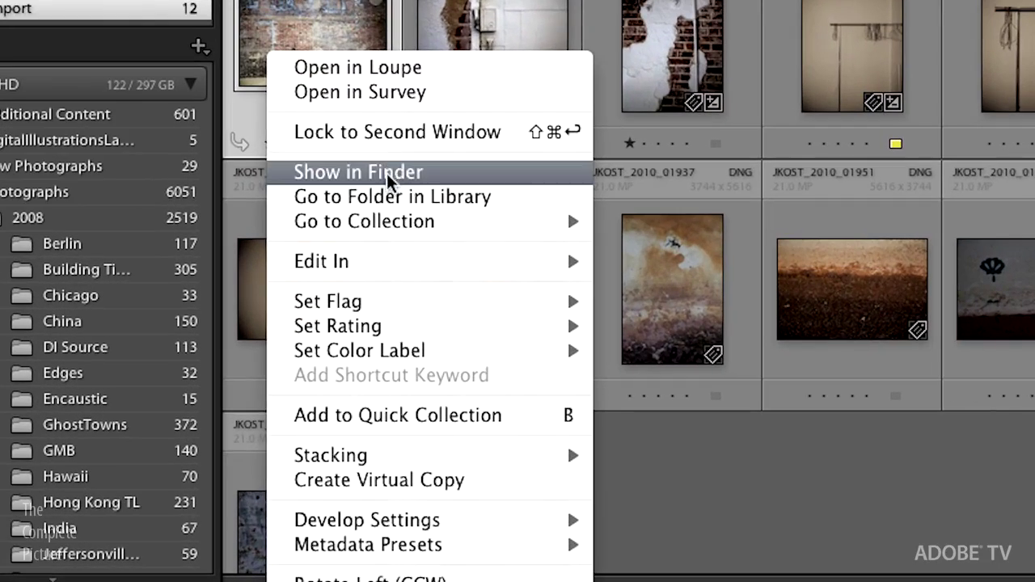
{"action": "left_click", "coordinate": [370, 213]}
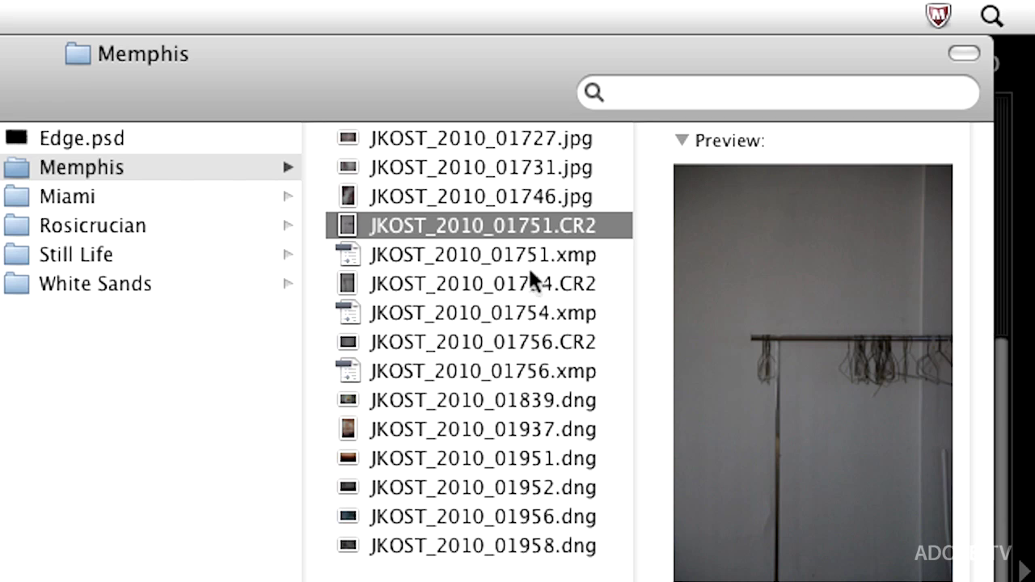
Select the brick-wall photo JKOST_2010_01727.jpg in the Memphis folder to preview it.
{"action": "left_click", "coordinate": [531, 140]}
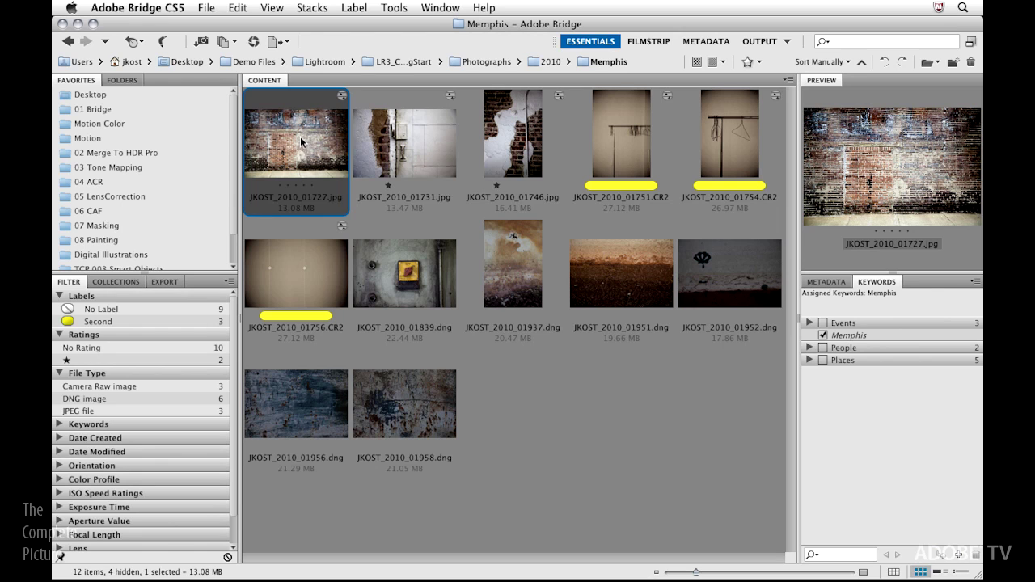
Convert JKOST_2010_01727.jpg to grayscale in Camera Raw's HSL/Grayscale panel, then return to Lightroom.
{"action": "key", "text": "super+r"}
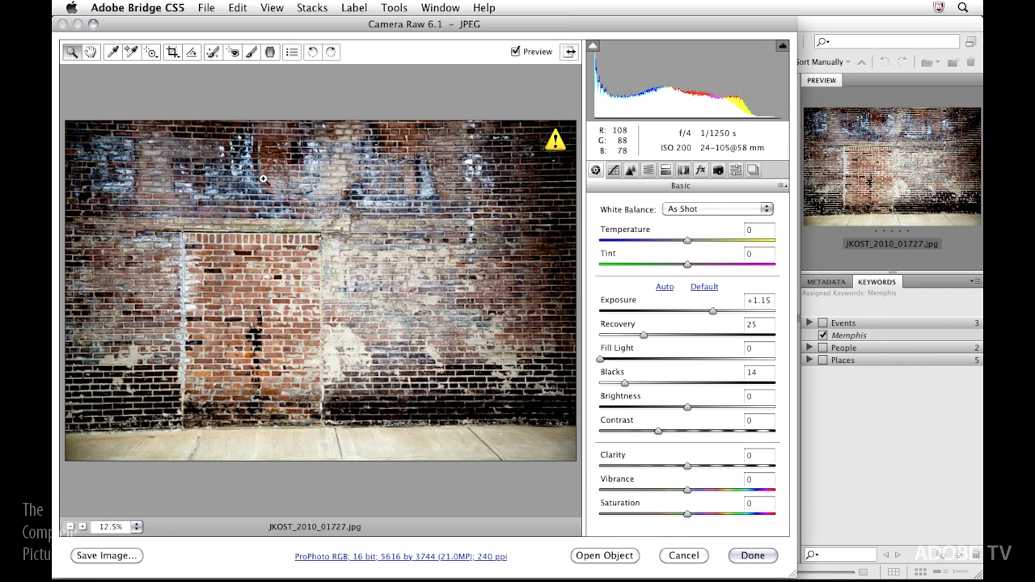
{"action": "left_click", "coordinate": [648, 170]}
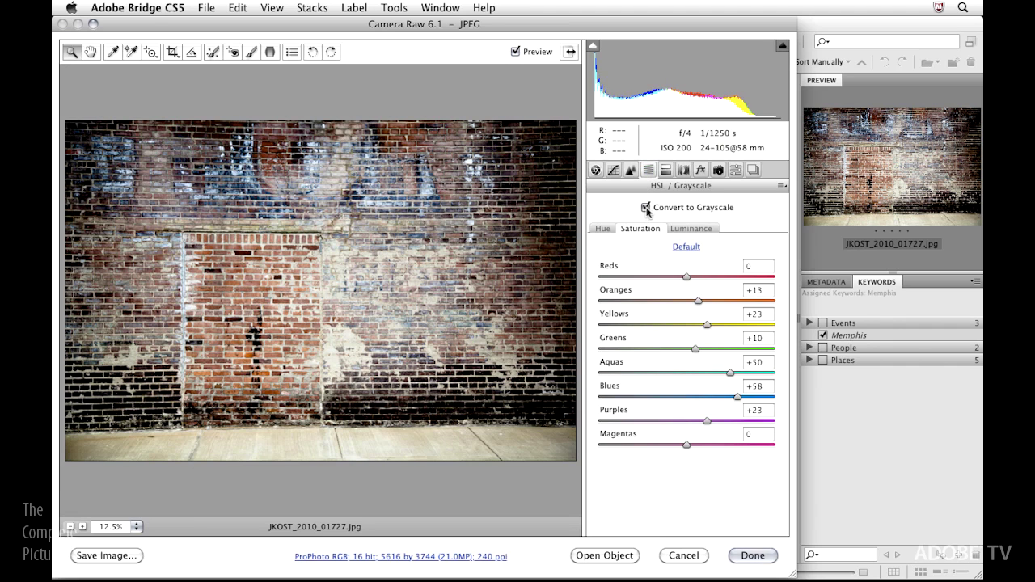
{"action": "left_click", "coordinate": [646, 208]}
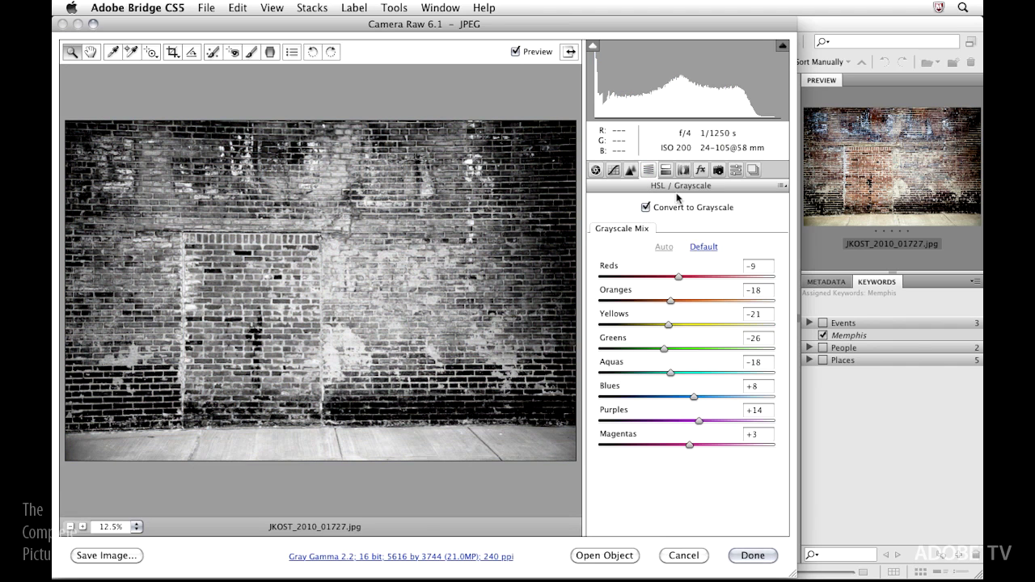
{"action": "left_click", "coordinate": [745, 553]}
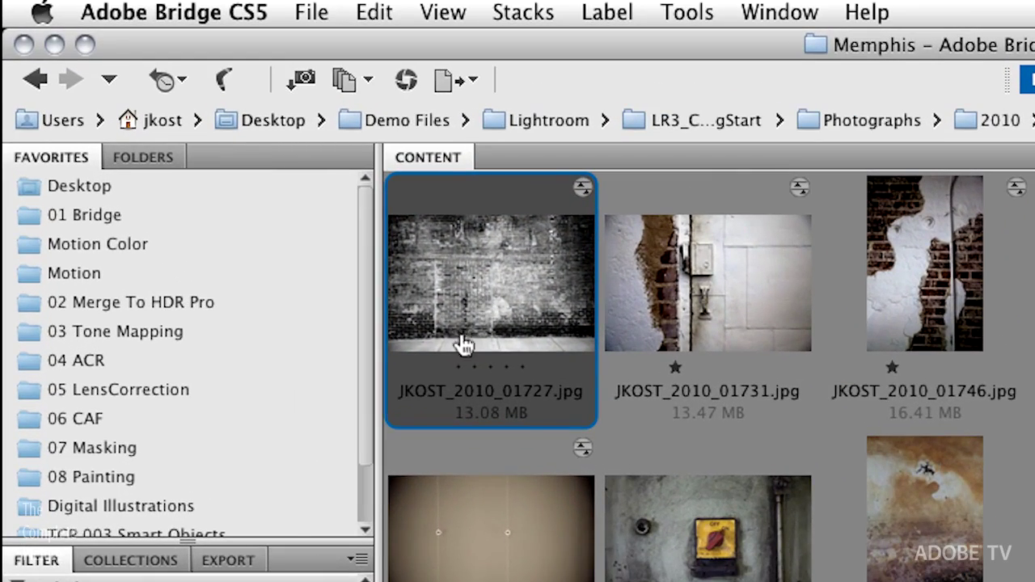
{"action": "key", "text": "super+Tab"}
{"action": "key", "text": "super+Tab"}
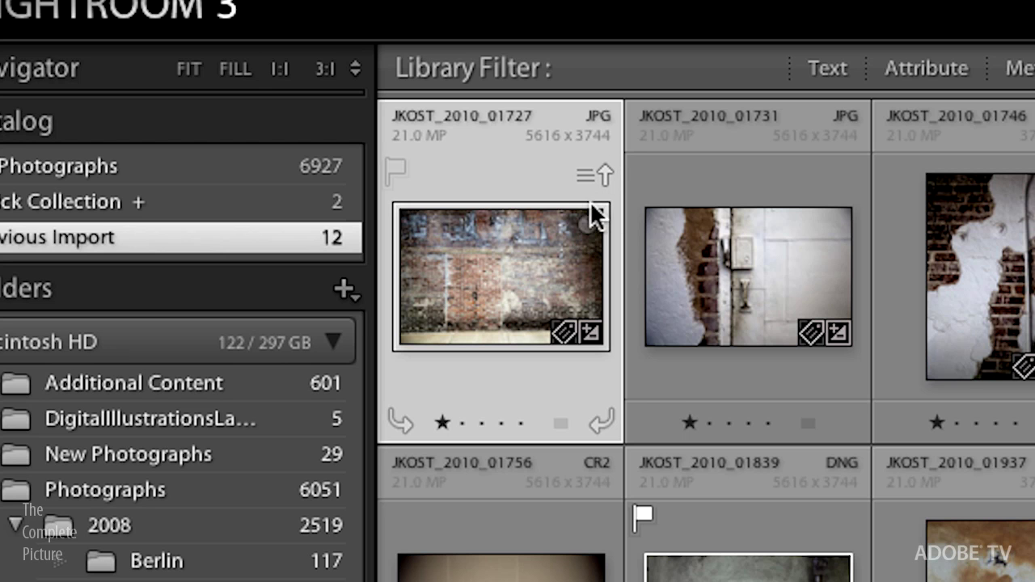
Use the first thumbnail's metadata-changed badge to bring up the synchronize prompt for the brick-wall photo.
{"action": "left_click", "coordinate": [597, 183]}
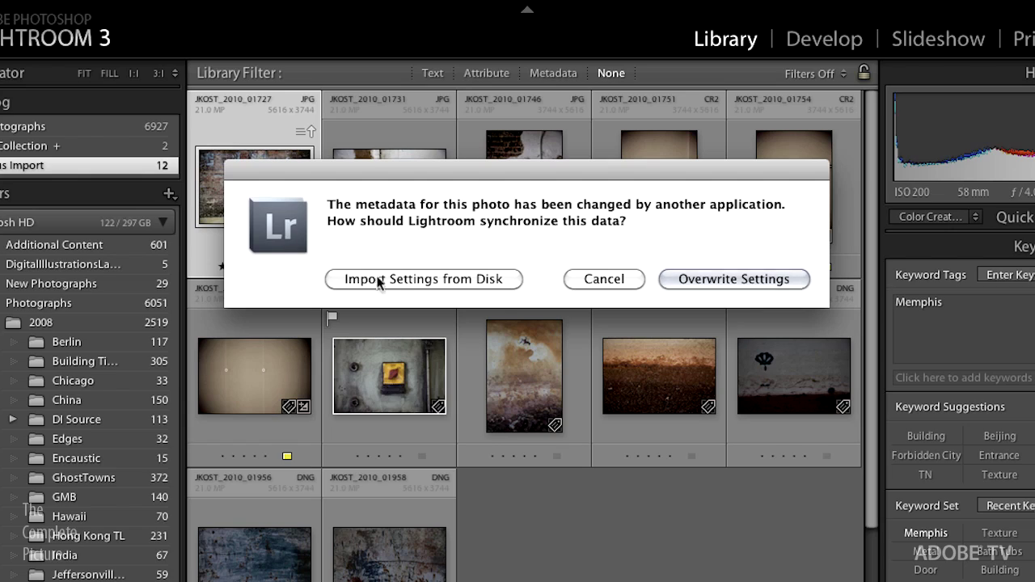
Choose Import Settings from Disk to bring the grayscale edit into the brick-wall photo.
{"action": "left_click", "coordinate": [391, 282]}
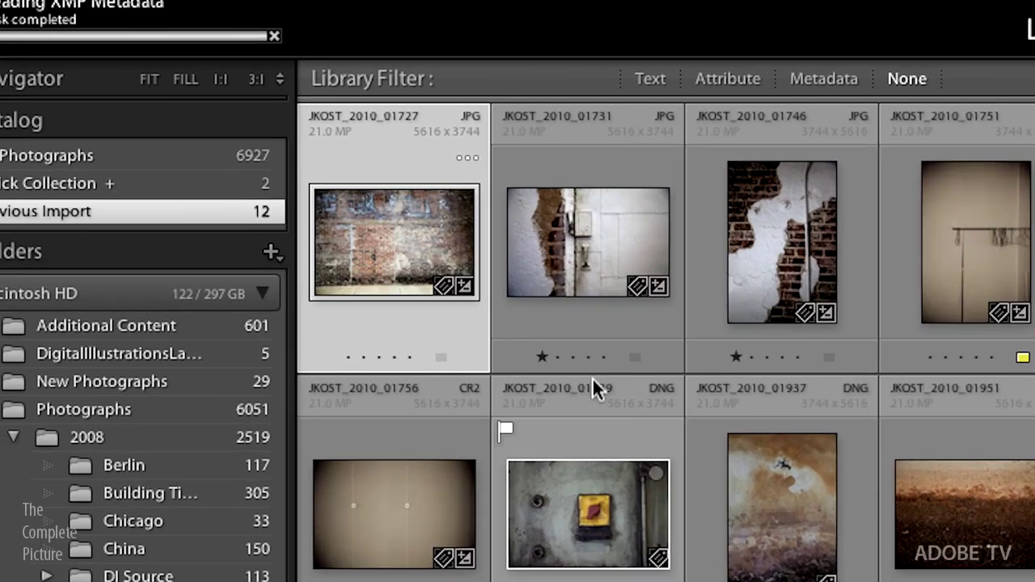